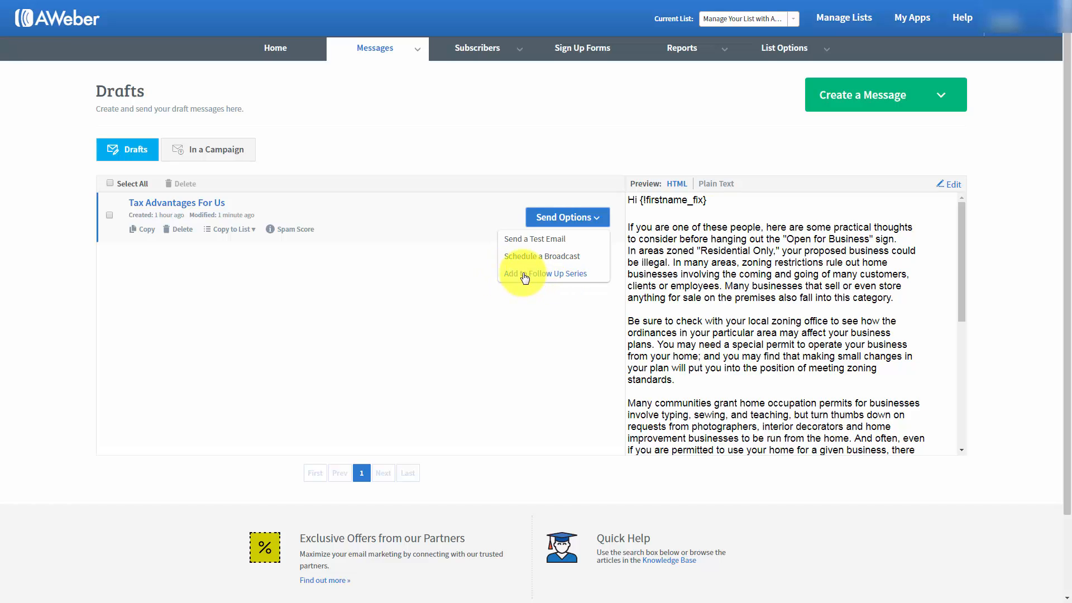
Add the "Tax Advantages For Us" draft to the follow up series as the welcome message, with website link click tracking on.
click(525, 274)
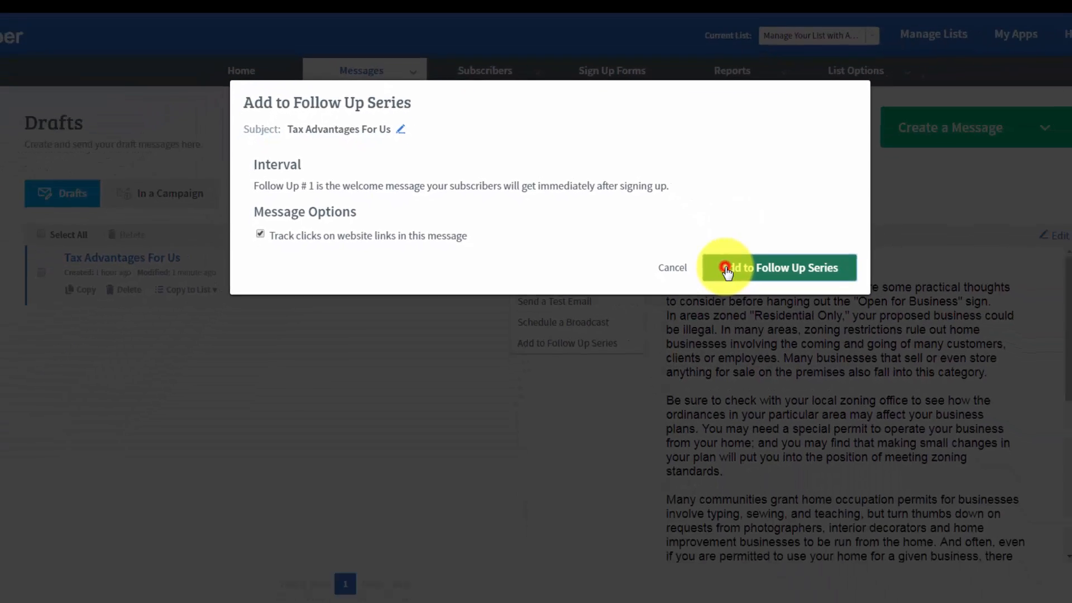
click(852, 424)
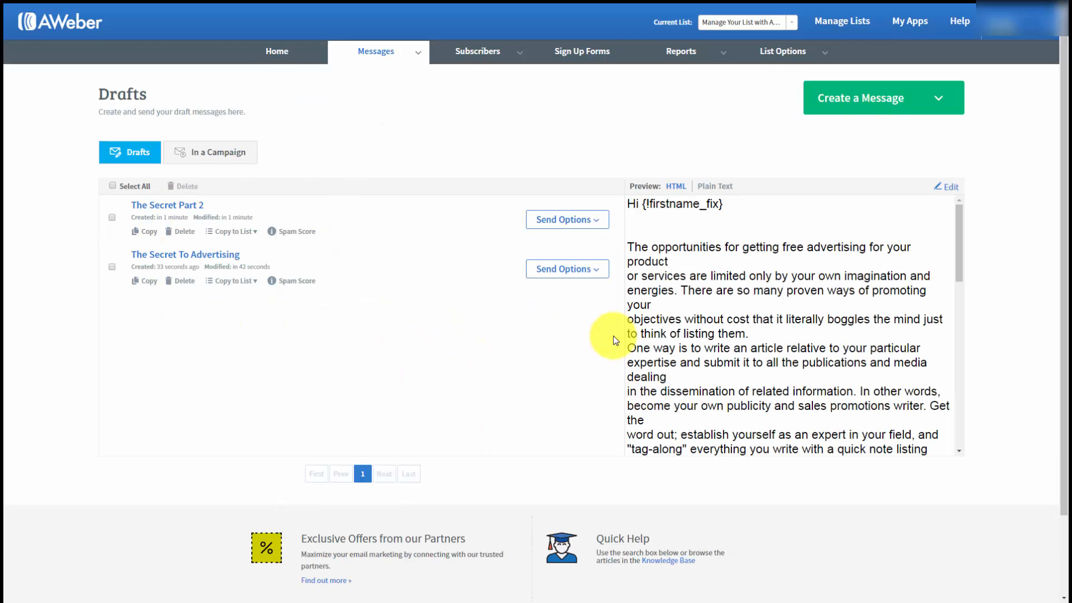
Start adding the "The Secret To Advertising" draft to the follow up series, with an interval of 1 day after the previous message.
click(597, 273)
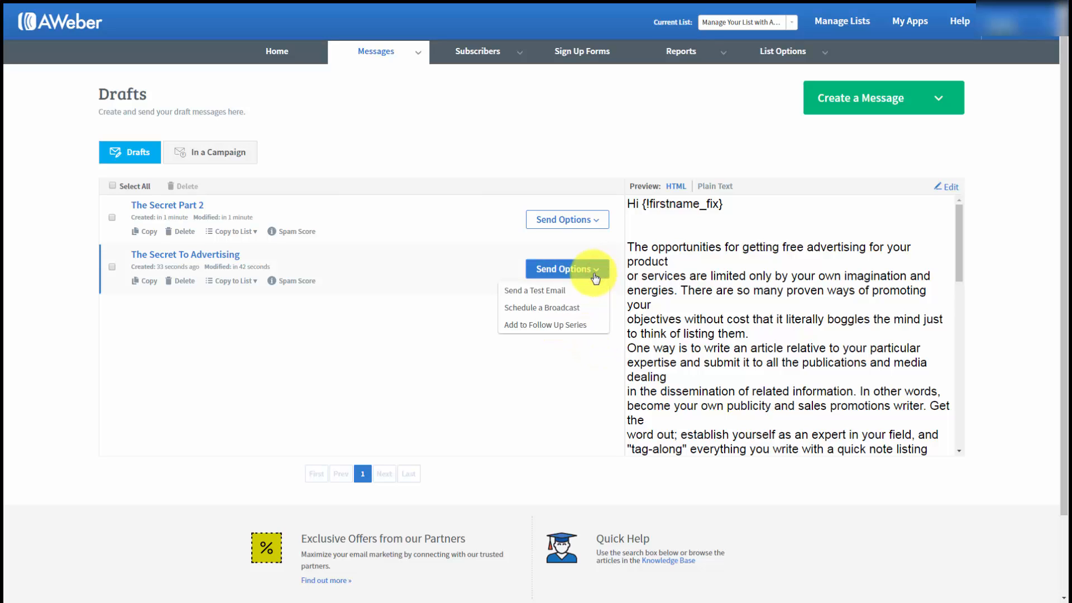
click(544, 330)
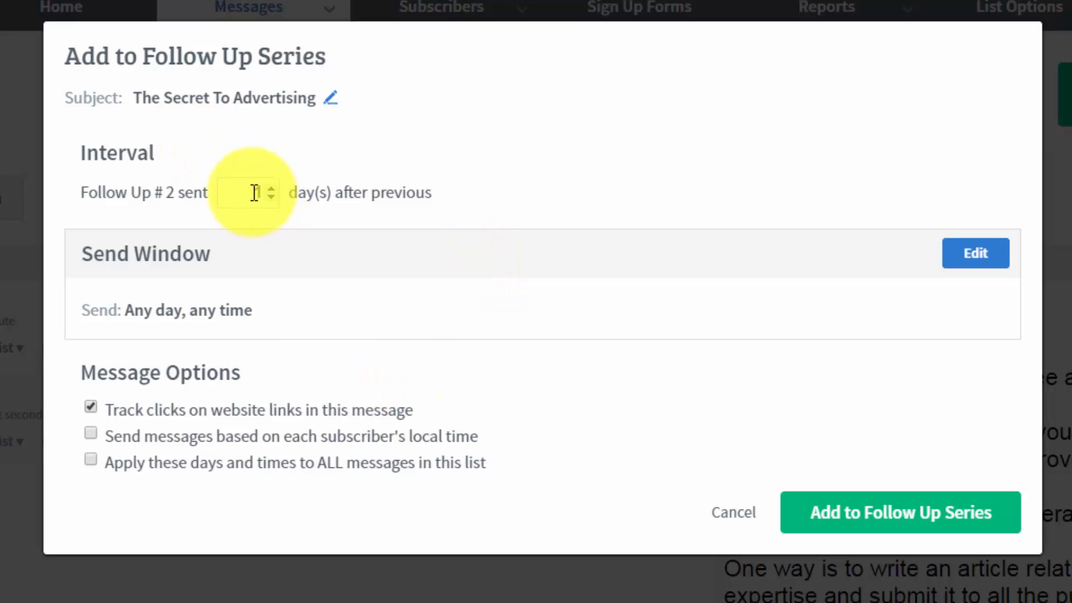
drag(252, 193, 293, 194)
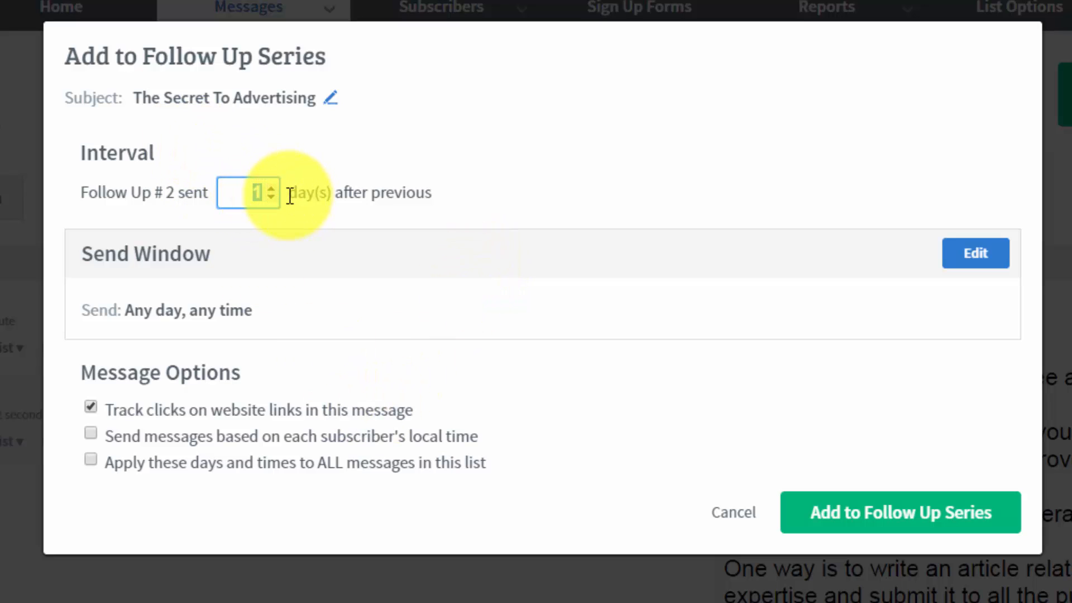
text(2)
key(BackSpace)
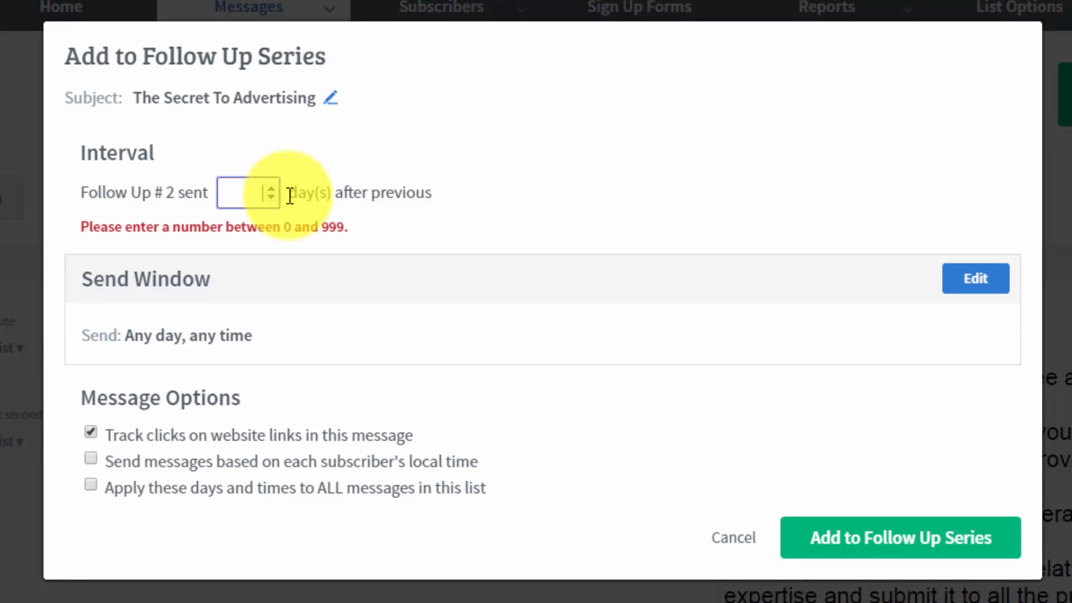
text(3)
key(BackSpace)
text(1)
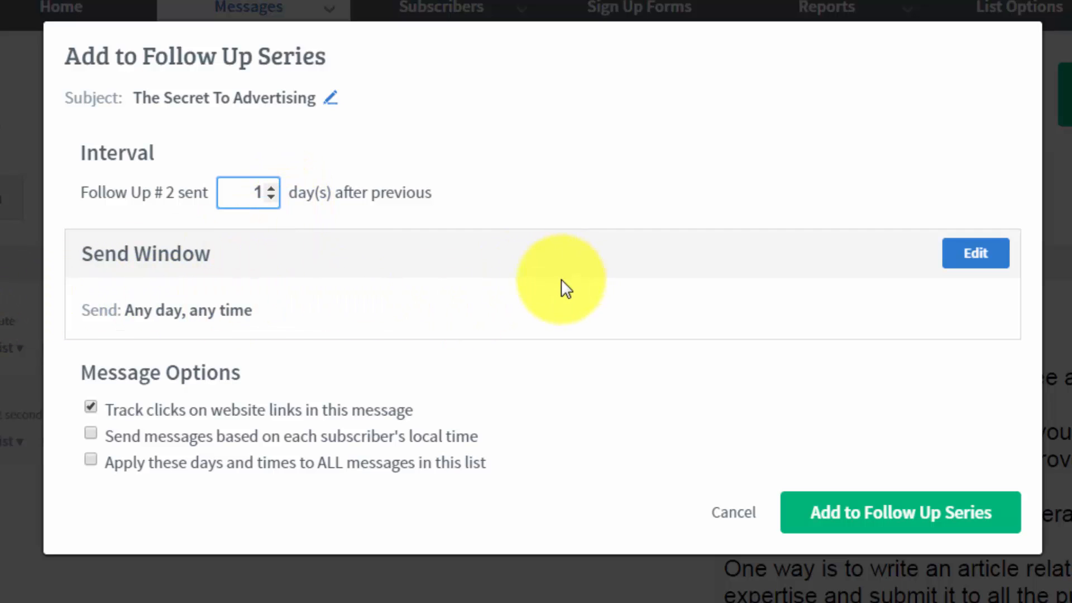
Add the message to the series with a send window of any day starting at 9am, based on each subscriber's local time.
click(959, 261)
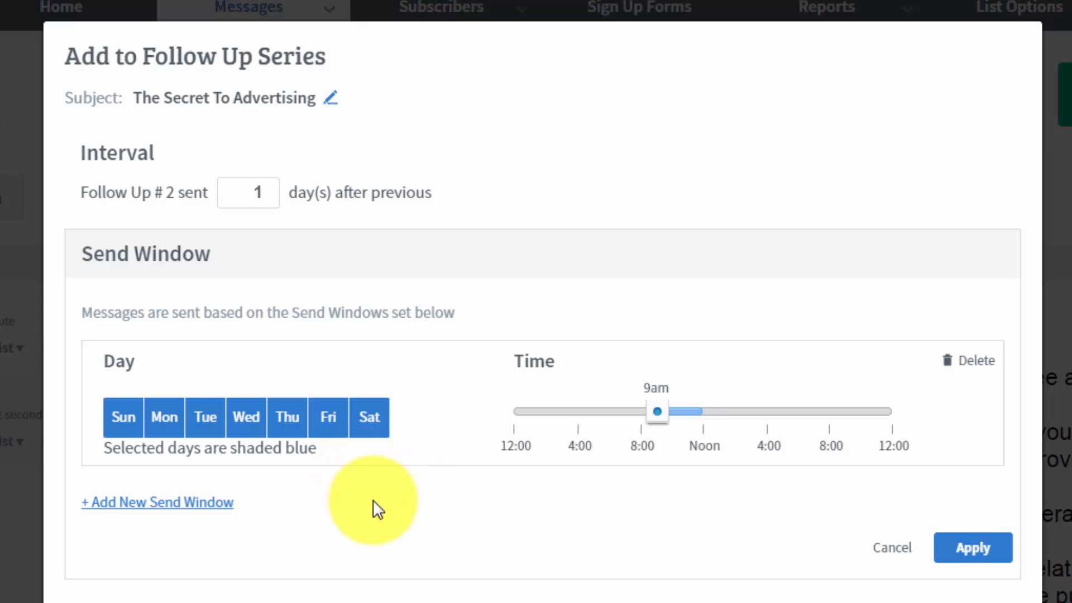
click(942, 546)
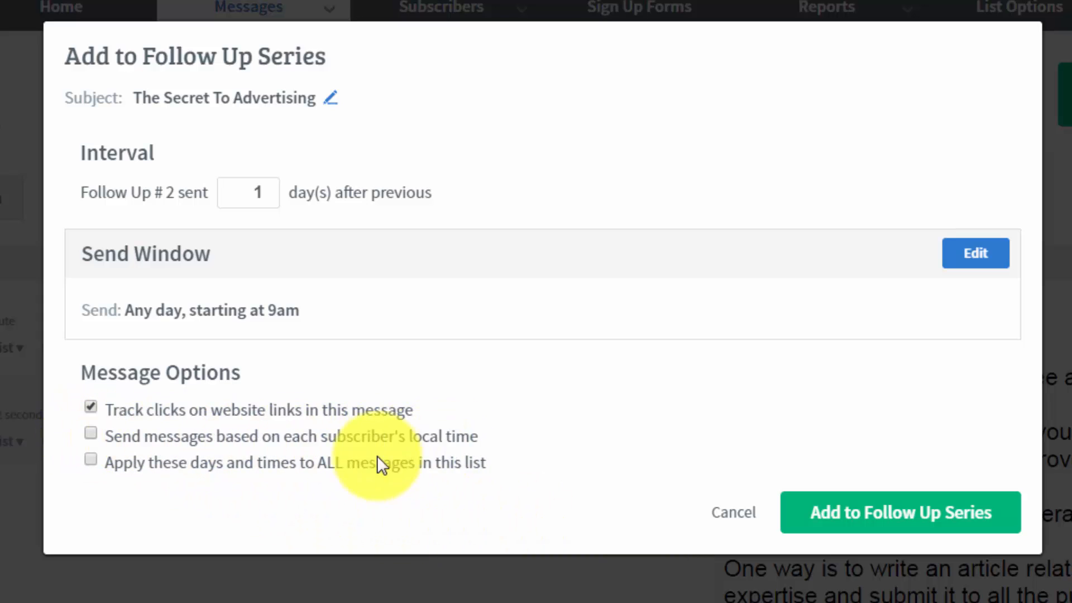
click(346, 444)
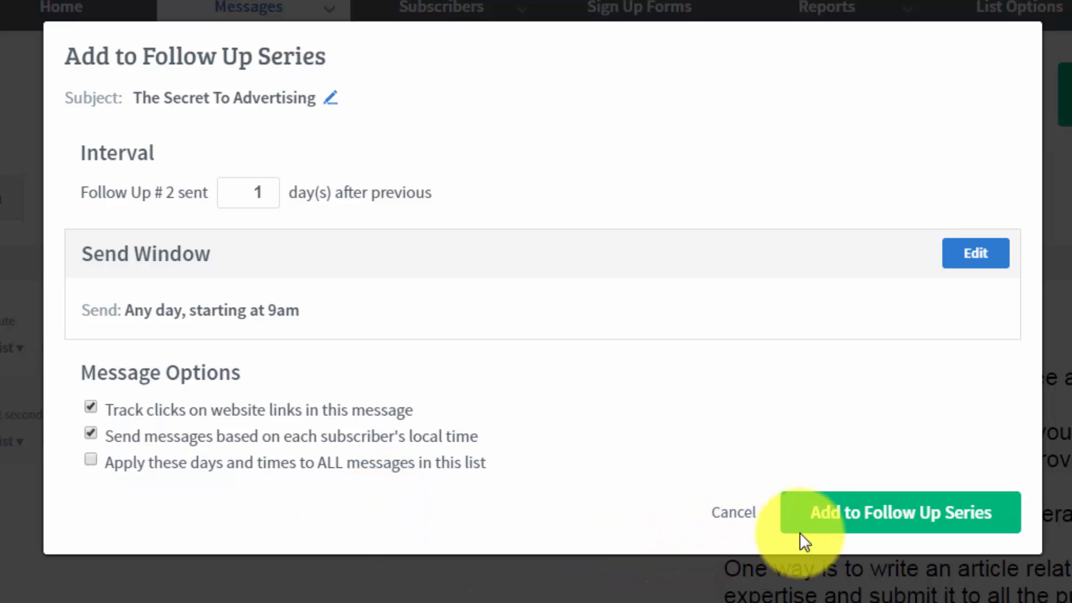
click(840, 520)
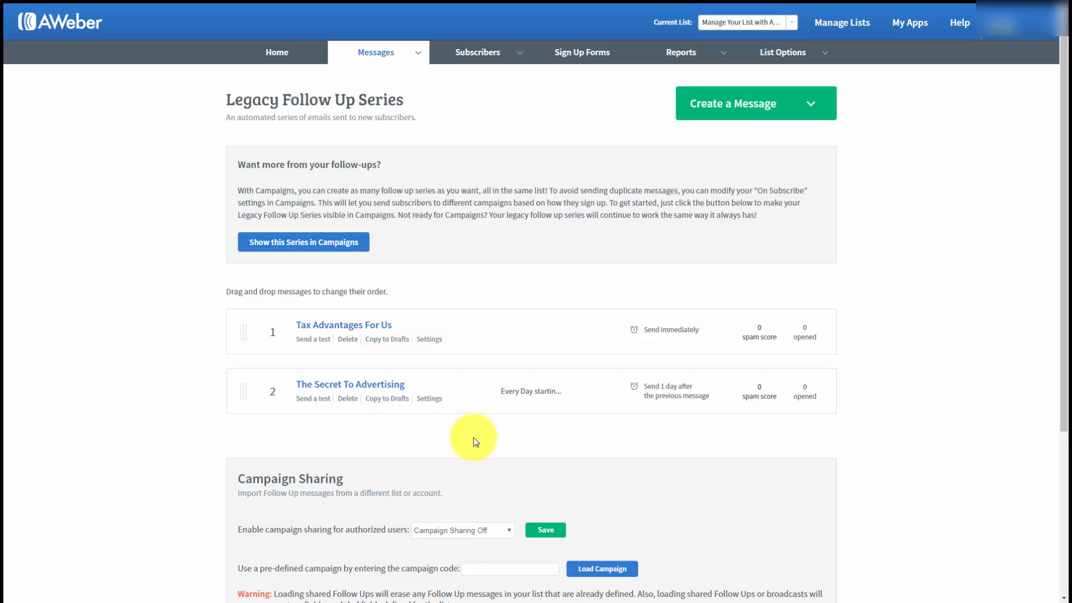
Add the "The Secret Part 2" draft to the follow up series, sent 3 days after the previous message.
click(418, 53)
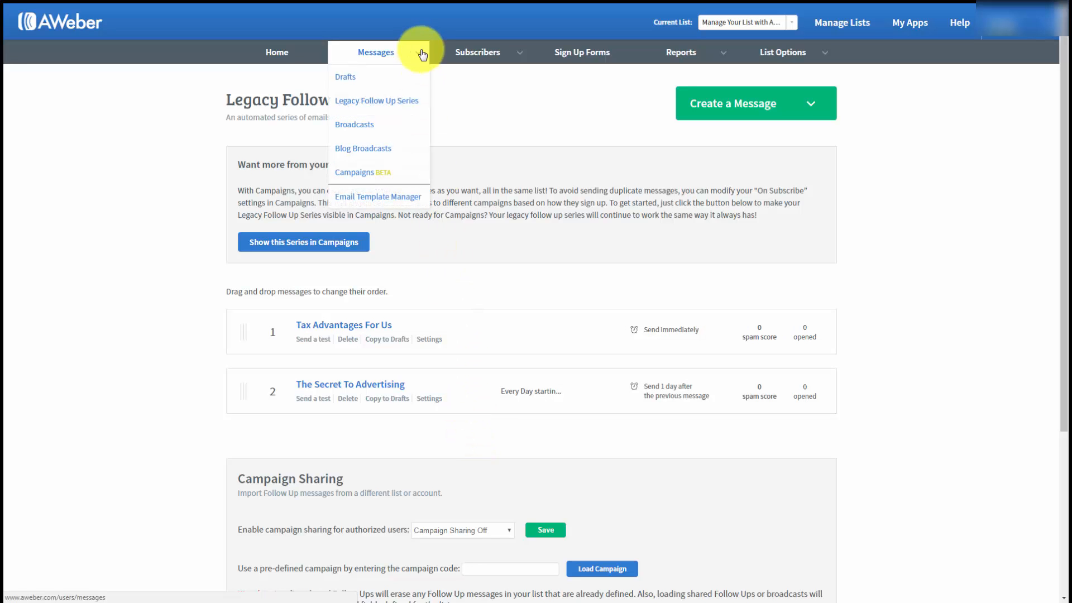
click(339, 78)
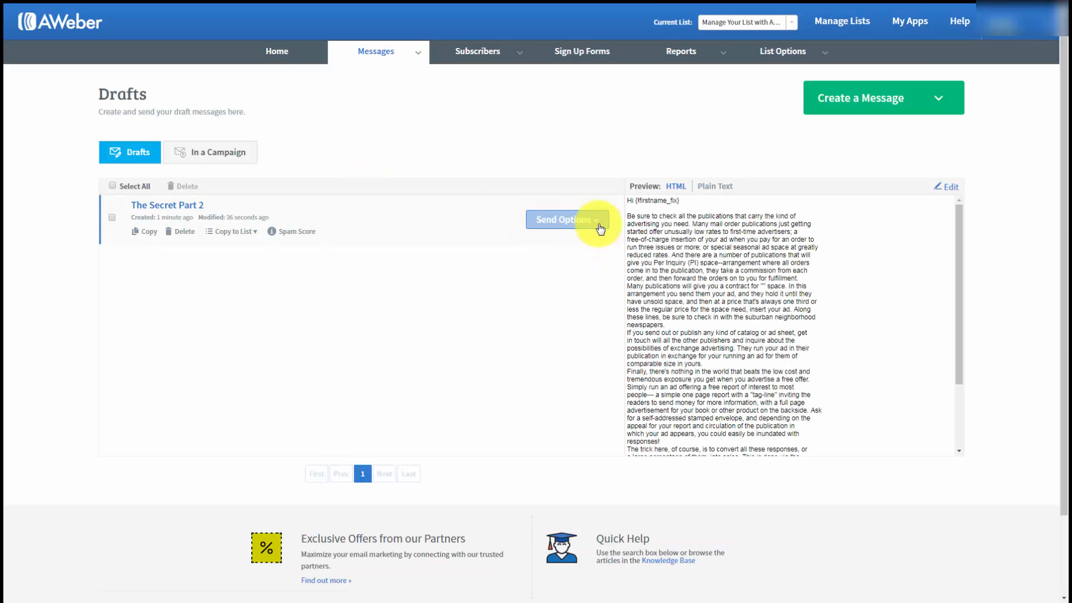
click(599, 225)
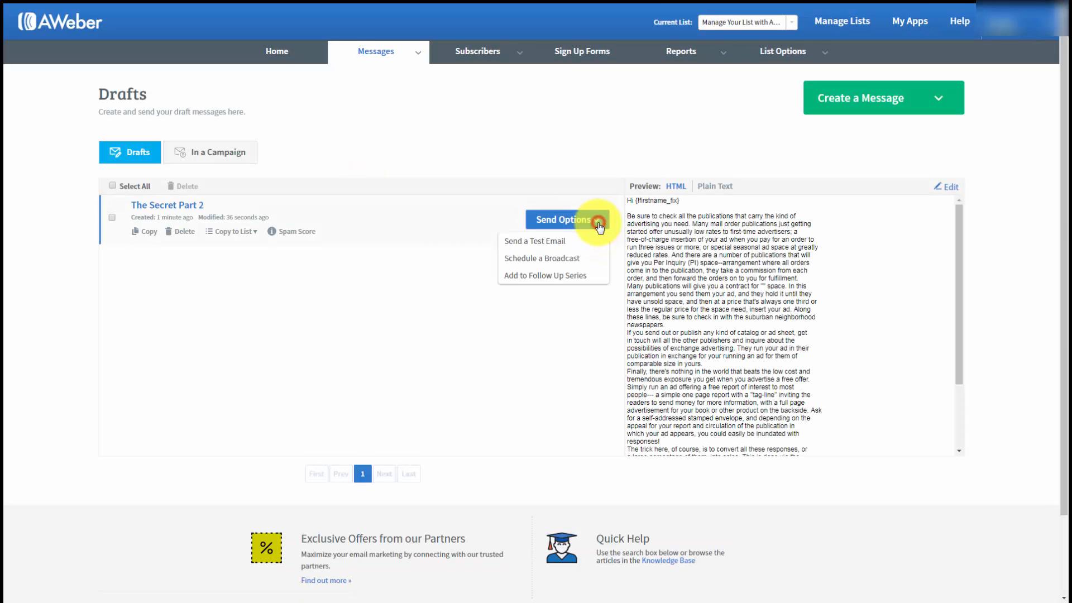
click(530, 277)
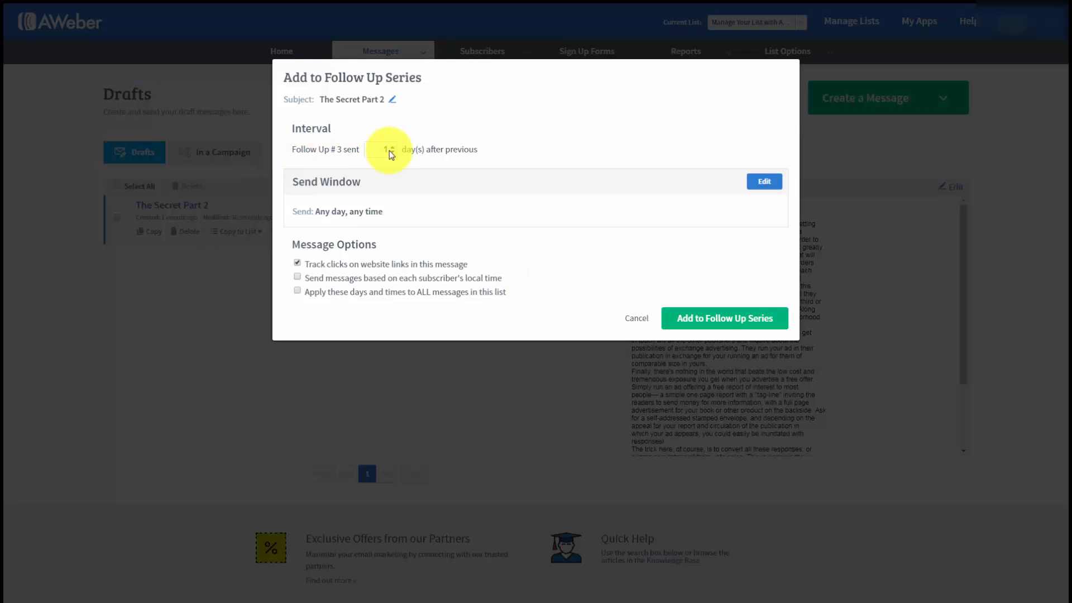
double_click(385, 149)
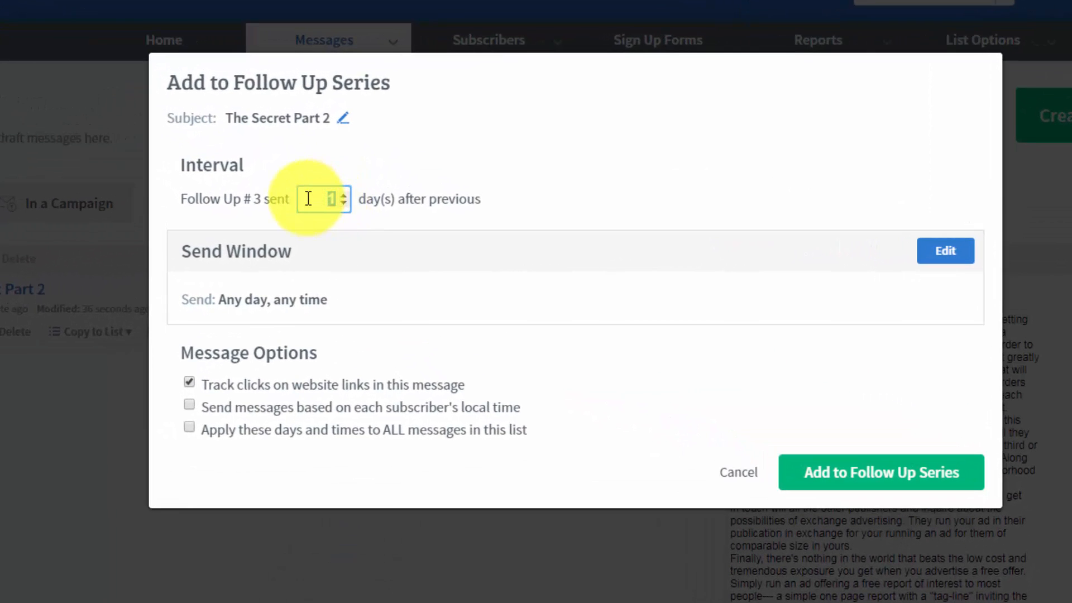
text(3)
click(622, 214)
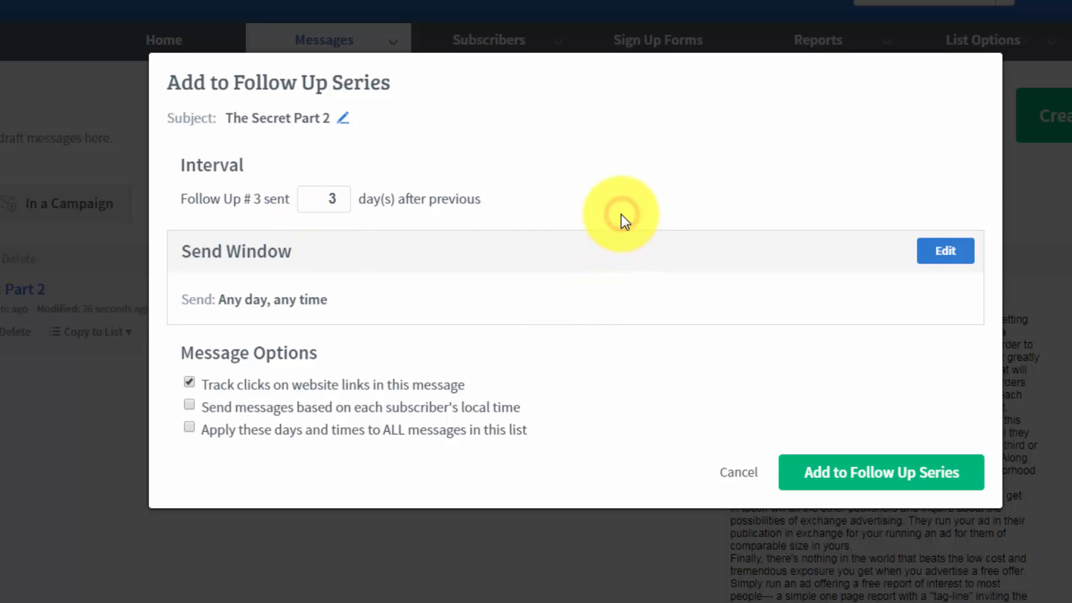
click(826, 476)
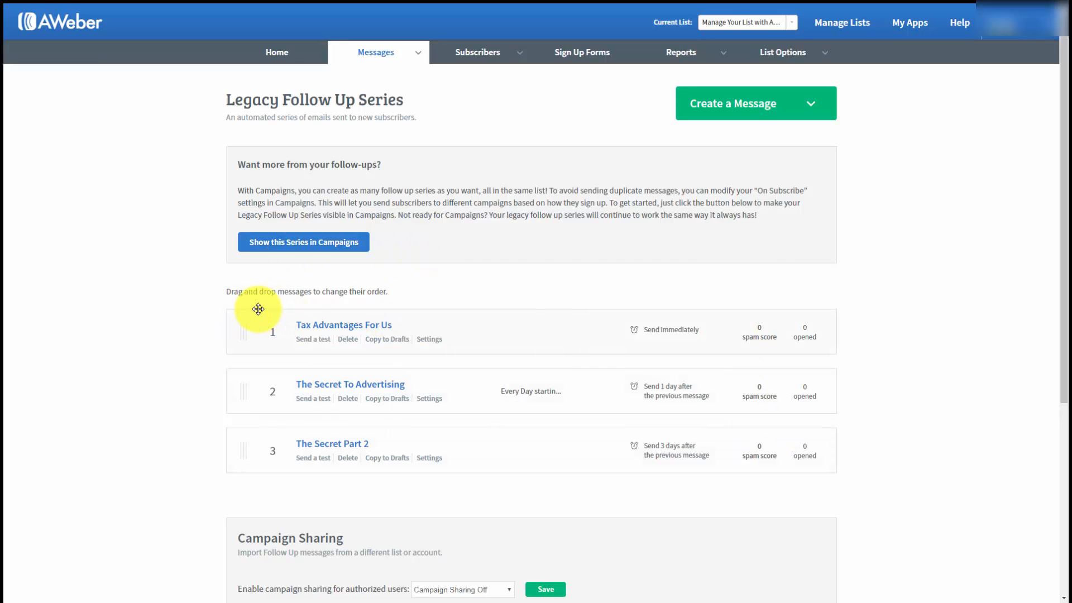
Save campaign sharing for authorized users as Follow Ups Only and locate the campaign's sharing code.
scroll(258, 309, down, 1)
scroll(335, 335, up, 1)
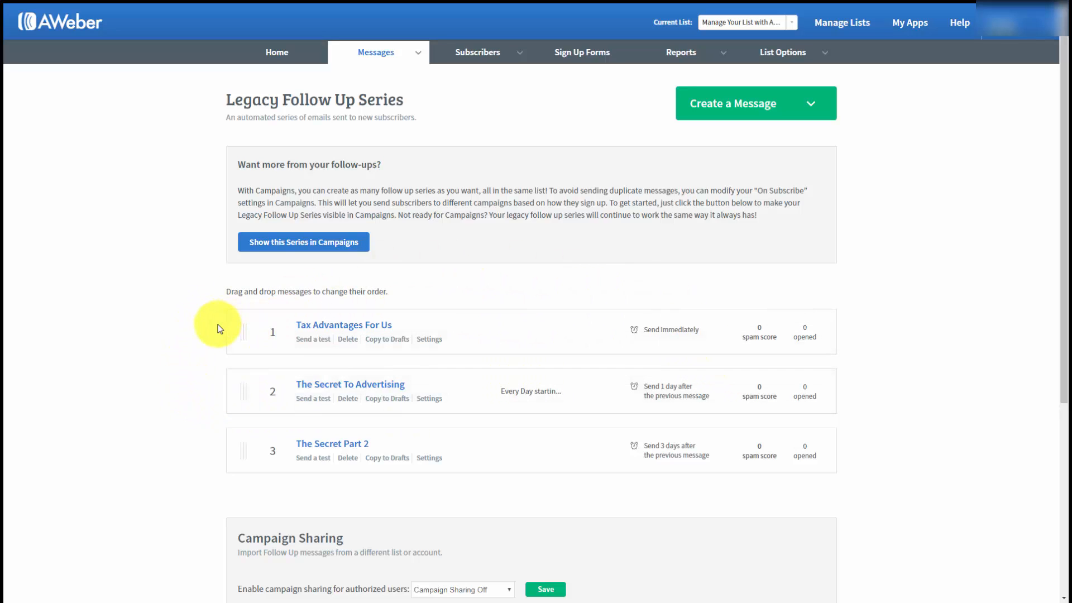
scroll(218, 328, down, 1)
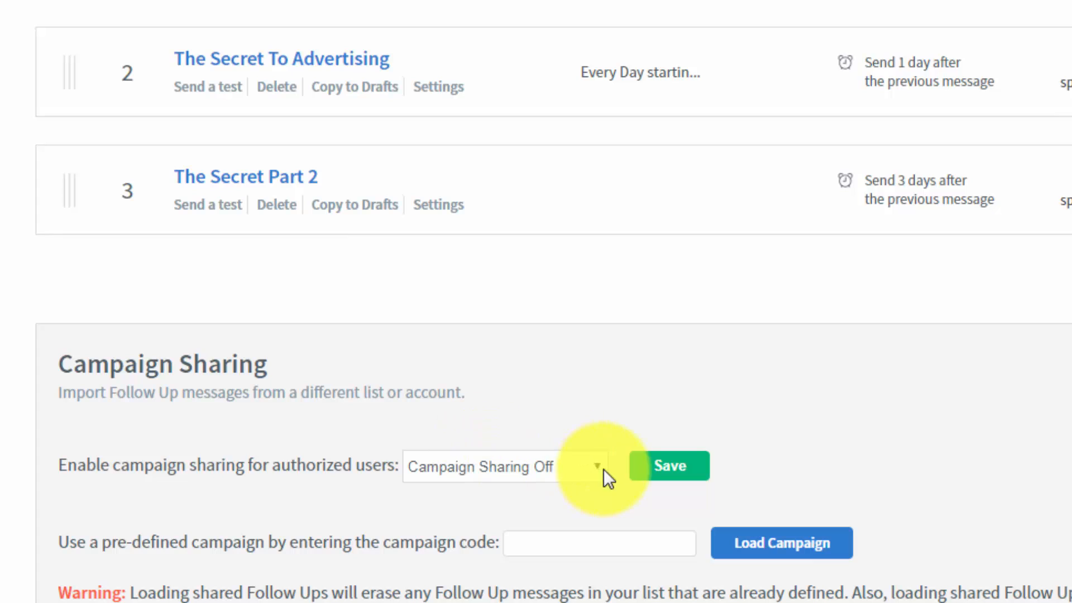
click(598, 466)
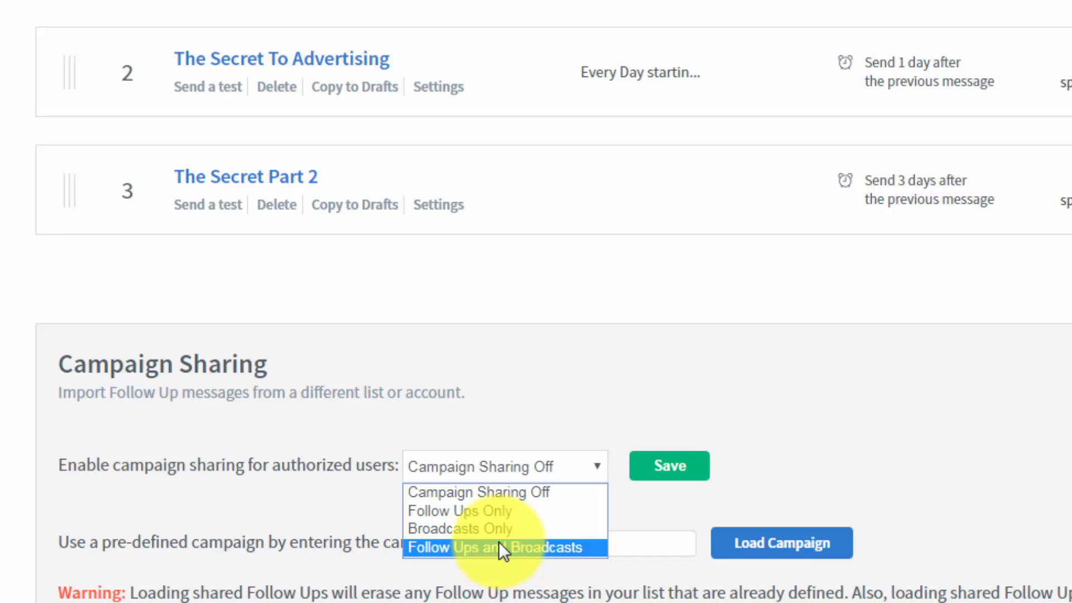
click(482, 511)
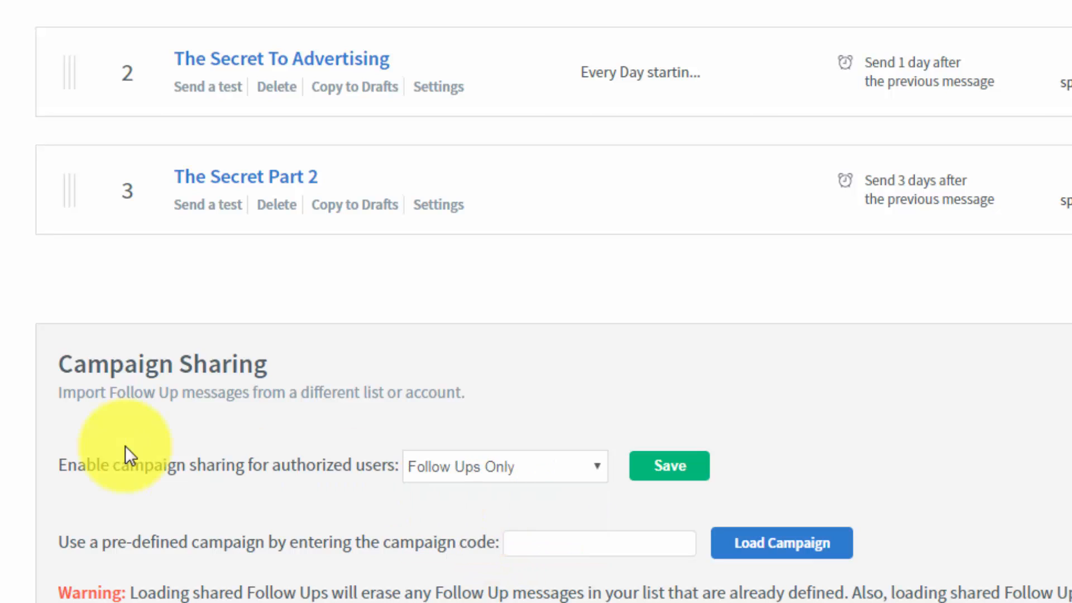
click(660, 475)
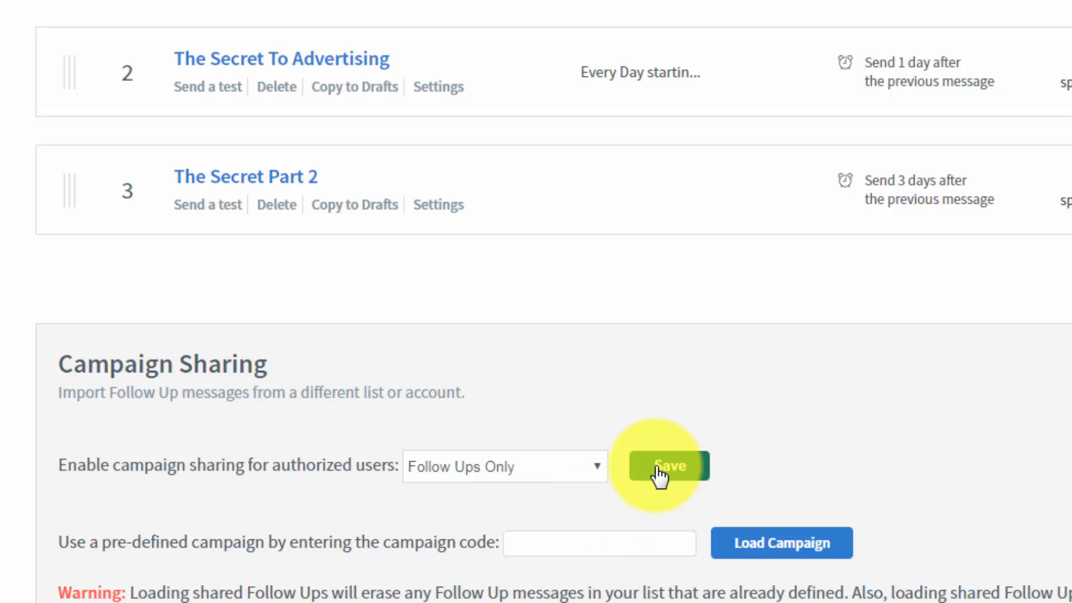
click(657, 467)
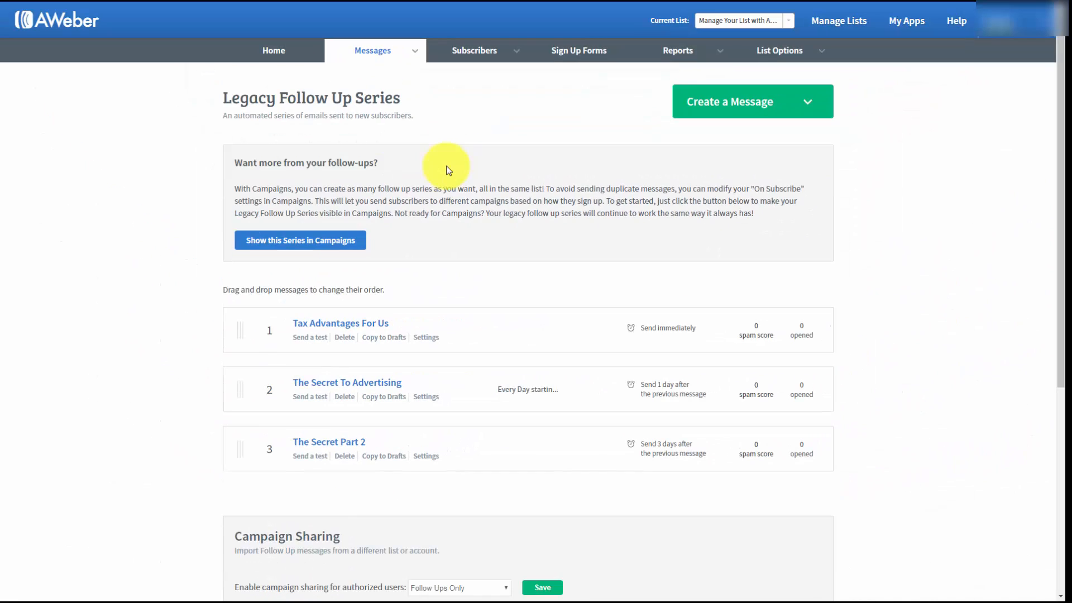
scroll(447, 169, down, 2)
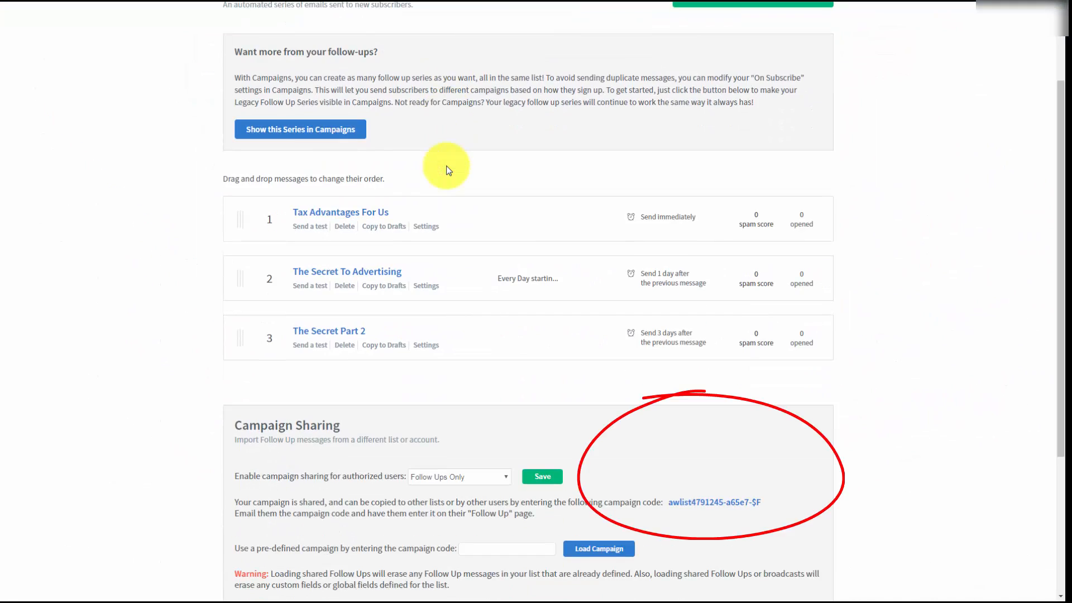
scroll(447, 170, down, 1)
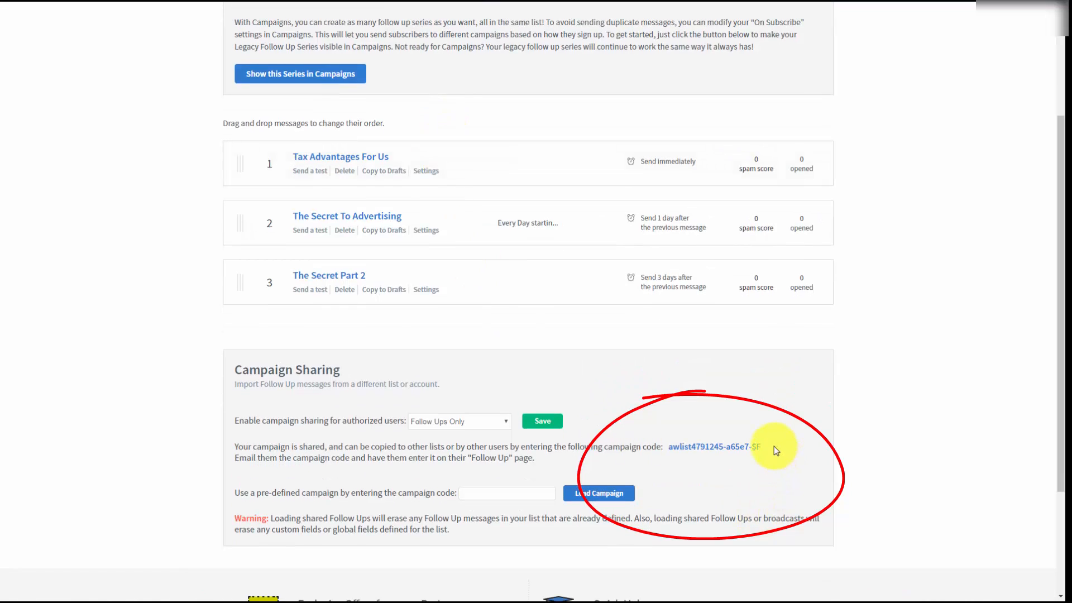